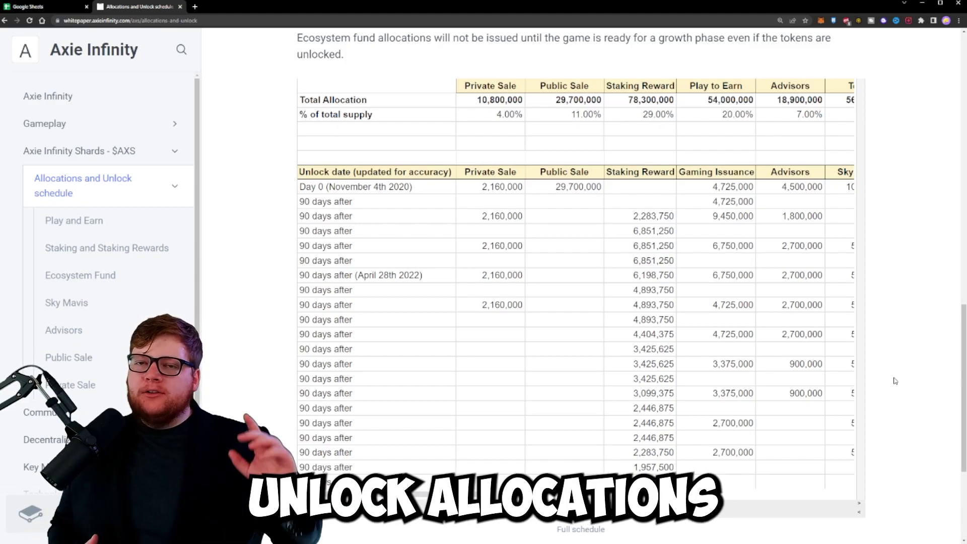
# Highlight the Play to Earn allocation and Gaming Issuance unlocks, including the 6,750,000 unlock on April 28th 2022
pyautogui.moveTo(743, 86); pyautogui.dragTo(709, 86)
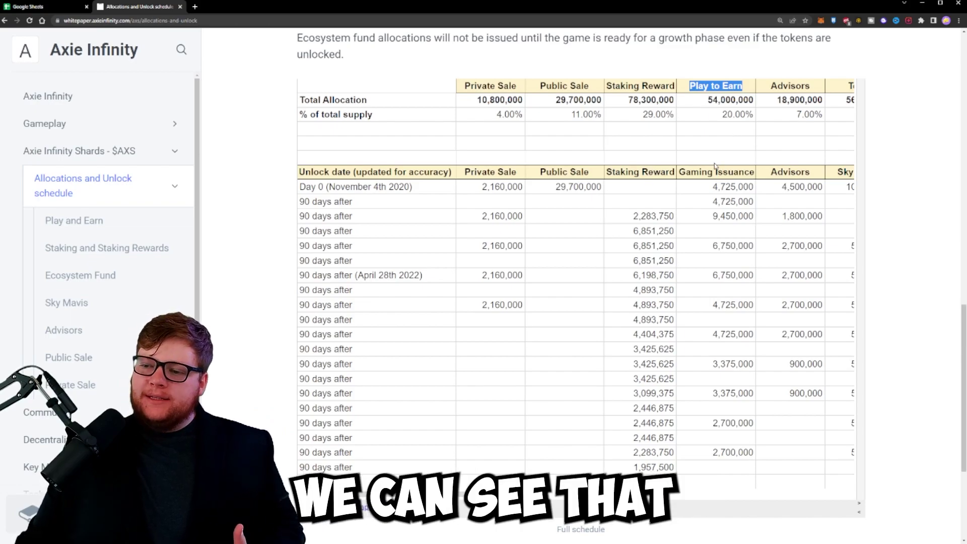
pyautogui.moveTo(680, 173); pyautogui.dragTo(763, 175)
pyautogui.moveTo(712, 194); pyautogui.dragTo(744, 205)
pyautogui.moveTo(713, 245); pyautogui.dragTo(754, 246)
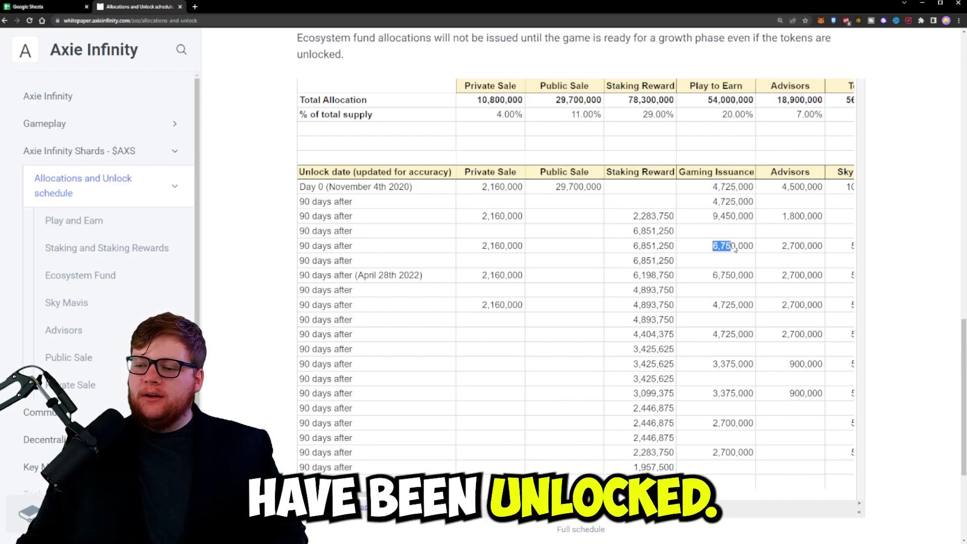
pyautogui.moveTo(712, 275); pyautogui.dragTo(754, 276)
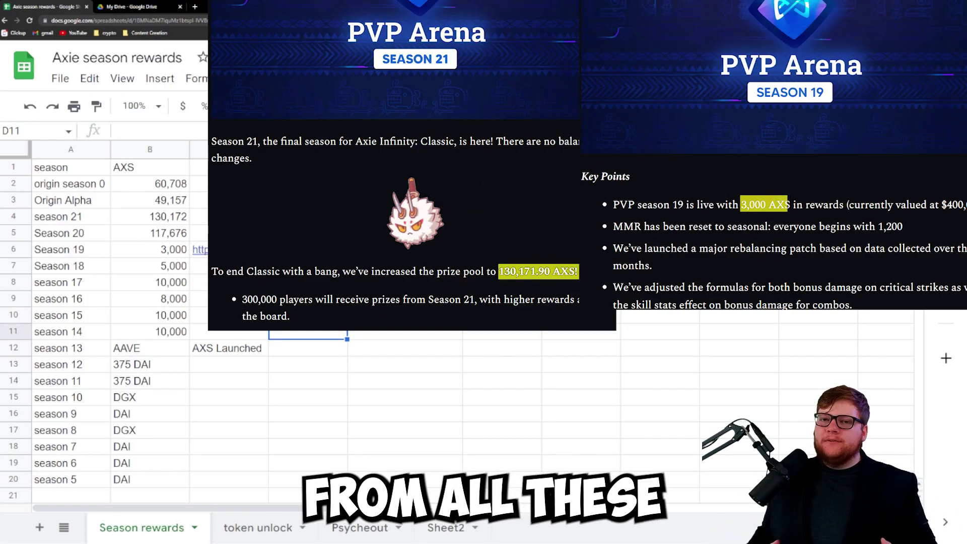
pyautogui.moveTo(153, 186); pyautogui.dragTo(158, 336)
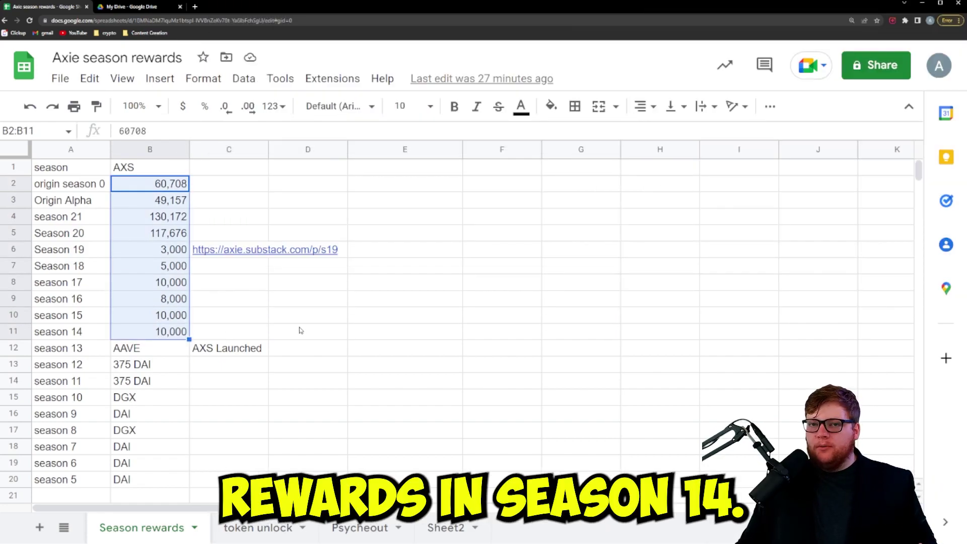
pyautogui.click(300, 323)
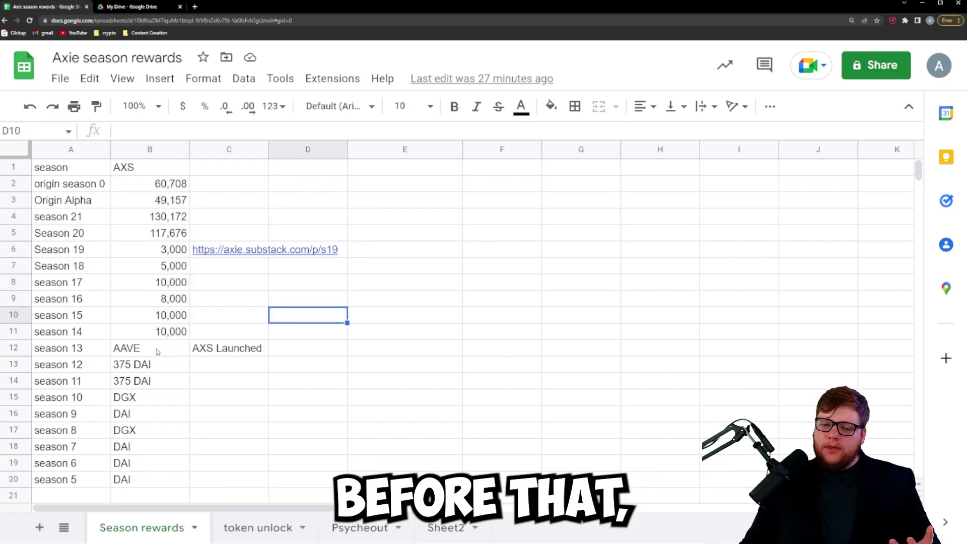
pyautogui.scroll(-1, 158, 352)
pyautogui.moveTo(153, 334); pyautogui.dragTo(156, 351)
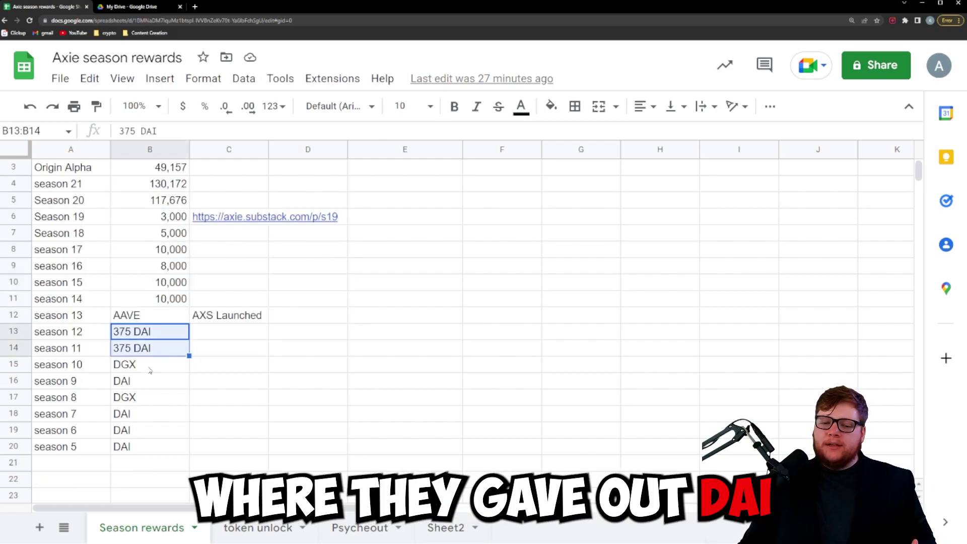
pyautogui.click(212, 348)
pyautogui.click(163, 315)
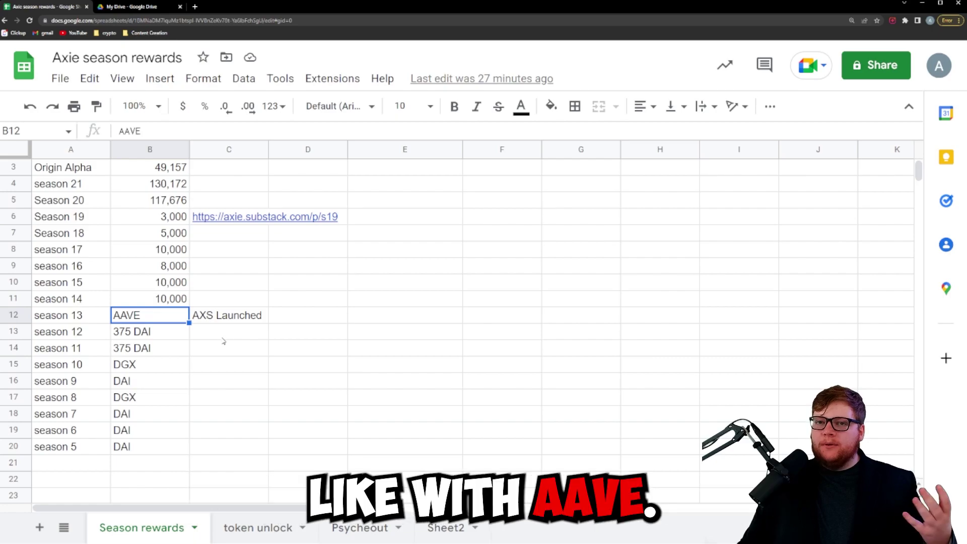
pyautogui.scroll(1, 233, 341)
pyautogui.click(269, 351)
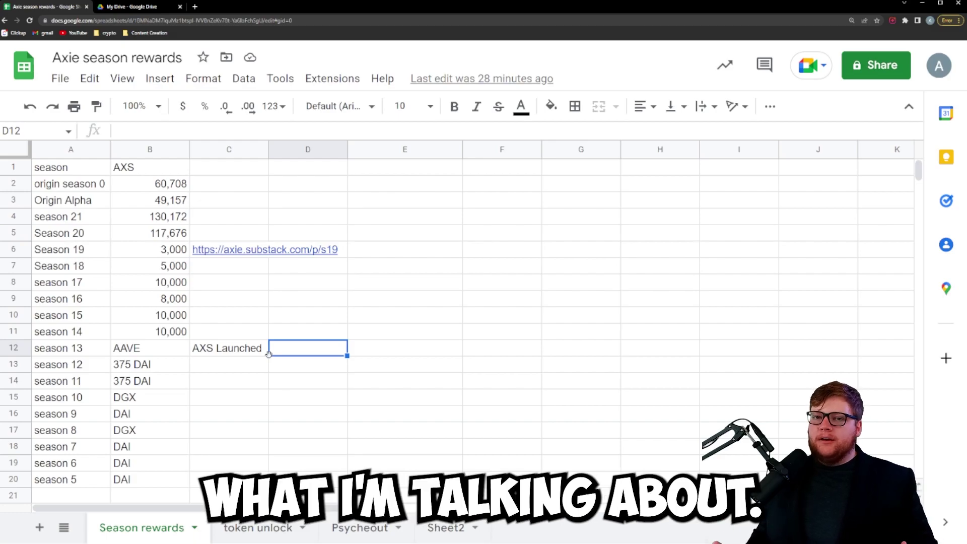
pyautogui.moveTo(149, 183); pyautogui.dragTo(150, 331)
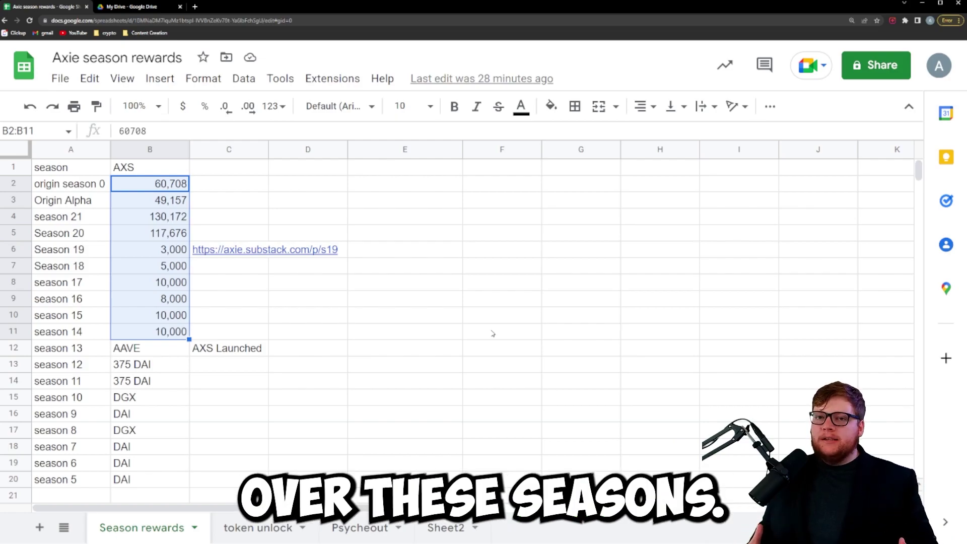
# On the token unlock sheet, show the =sum(B1:B5) total of 32,400,000 tokens and 1.25% distributed
pyautogui.click(258, 527)
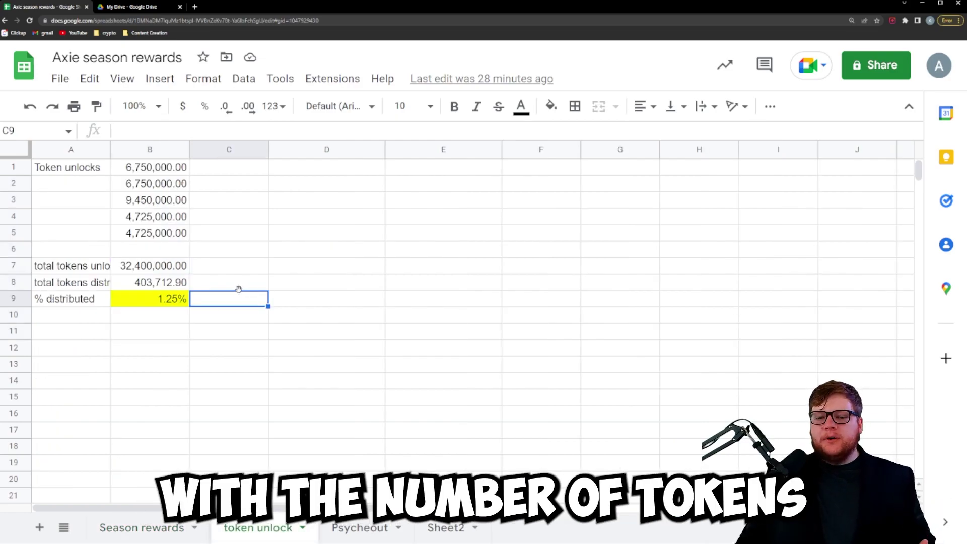
pyautogui.click(163, 269)
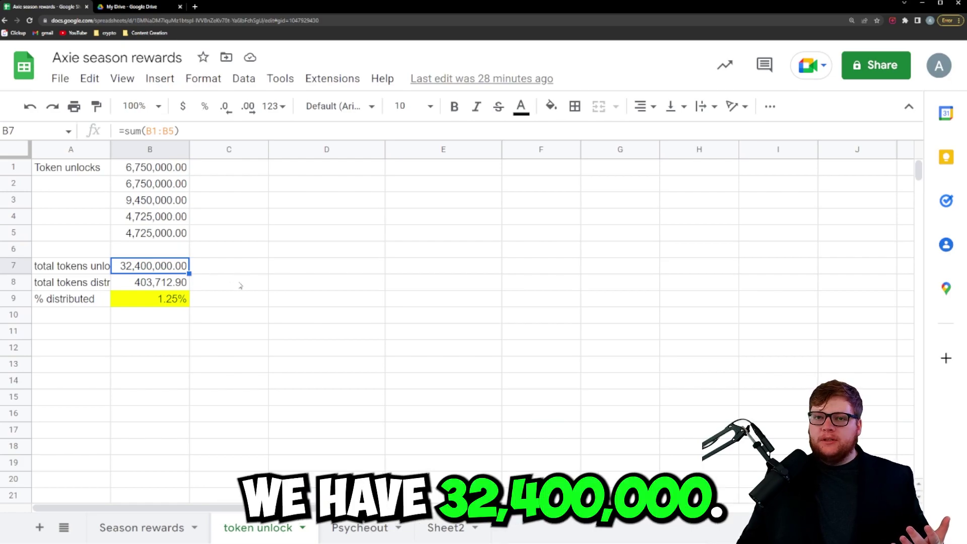
pyautogui.press('Down')
pyautogui.press('Down')
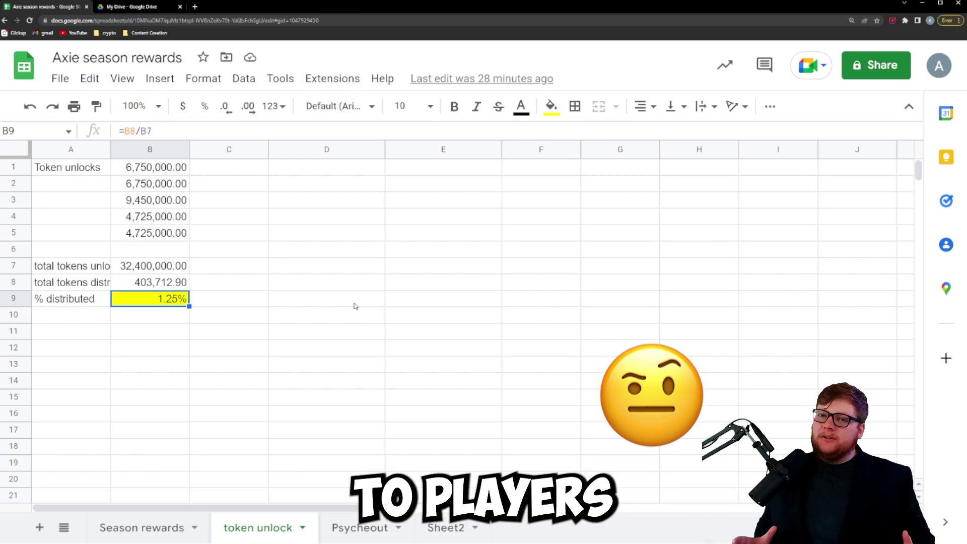
pyautogui.click(757, 317)
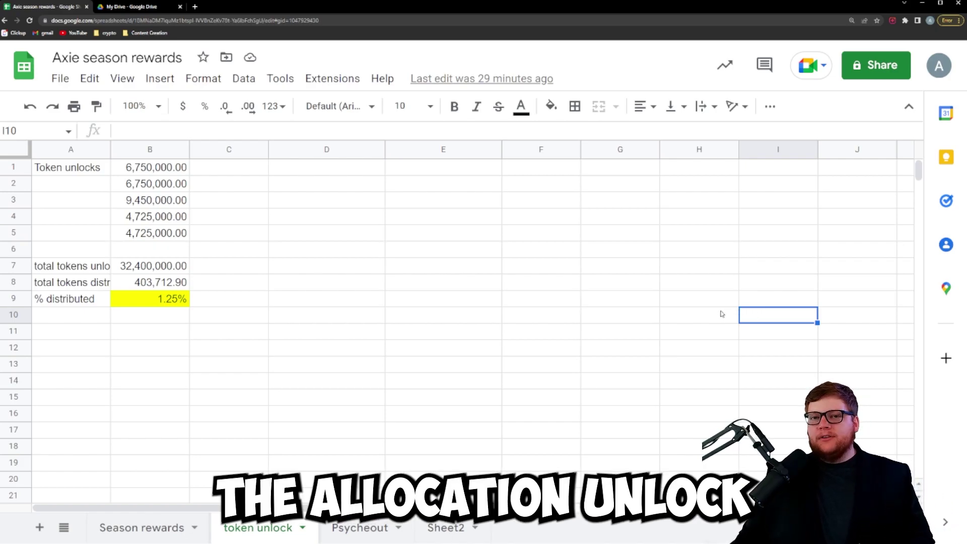
pyautogui.click(304, 210)
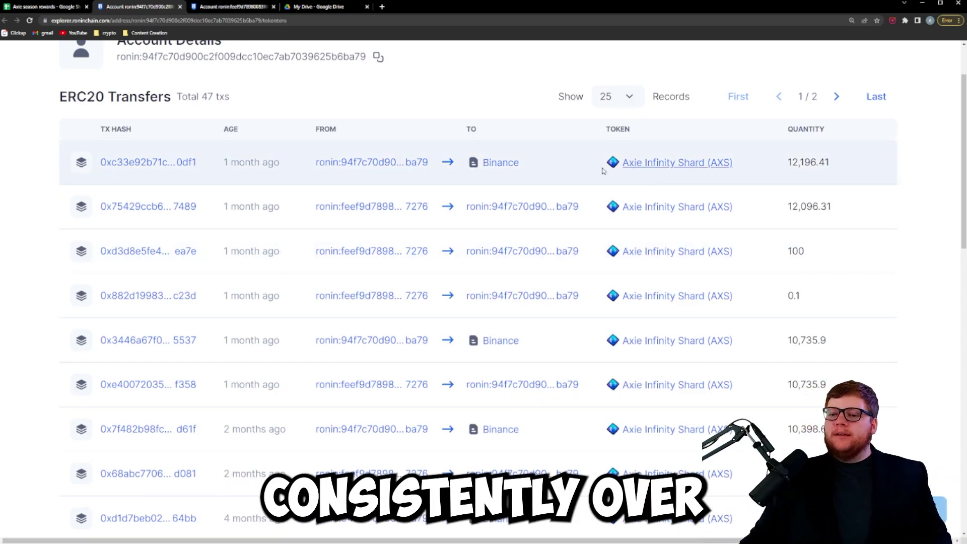
# Highlight the 12,196.41, 10,735.9 and 15,301.89 AXS transfers to Binance in Ronin Explorer
pyautogui.moveTo(497, 166); pyautogui.dragTo(483, 163)
pyautogui.scroll(-1, 655, 201)
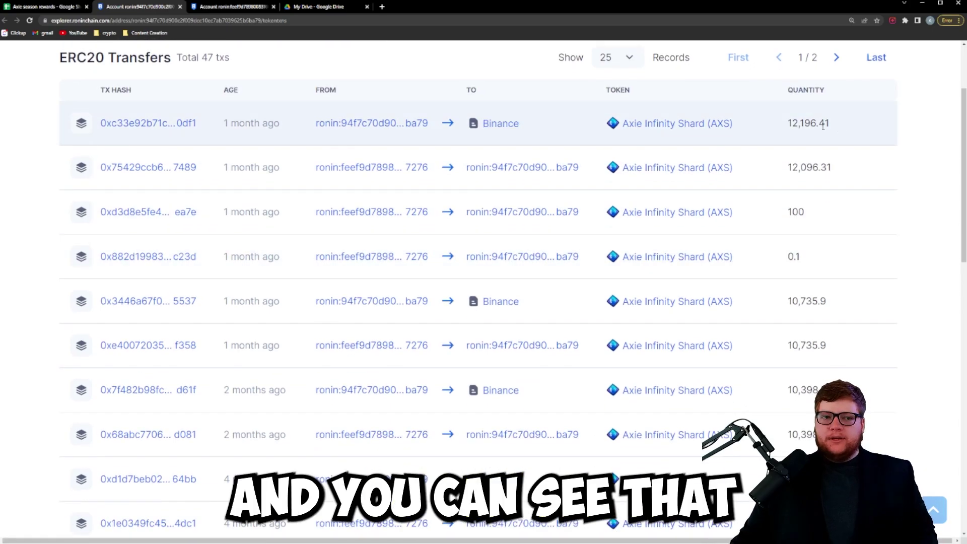
pyautogui.doubleClick(808, 123)
pyautogui.scroll(-2, 854, 184)
pyautogui.doubleClick(805, 222)
pyautogui.scroll(-2, 837, 239)
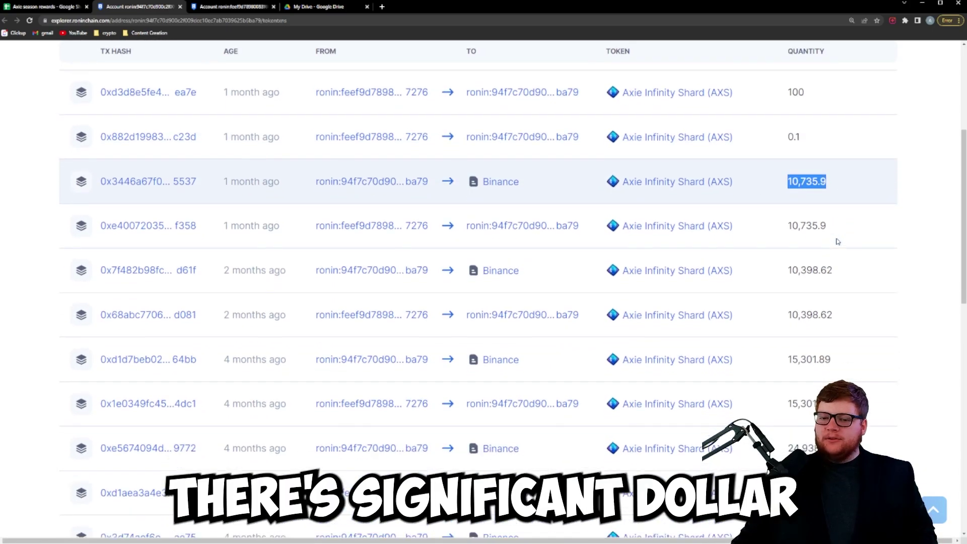
pyautogui.scroll(-2, 800, 250)
pyautogui.doubleClick(808, 245)
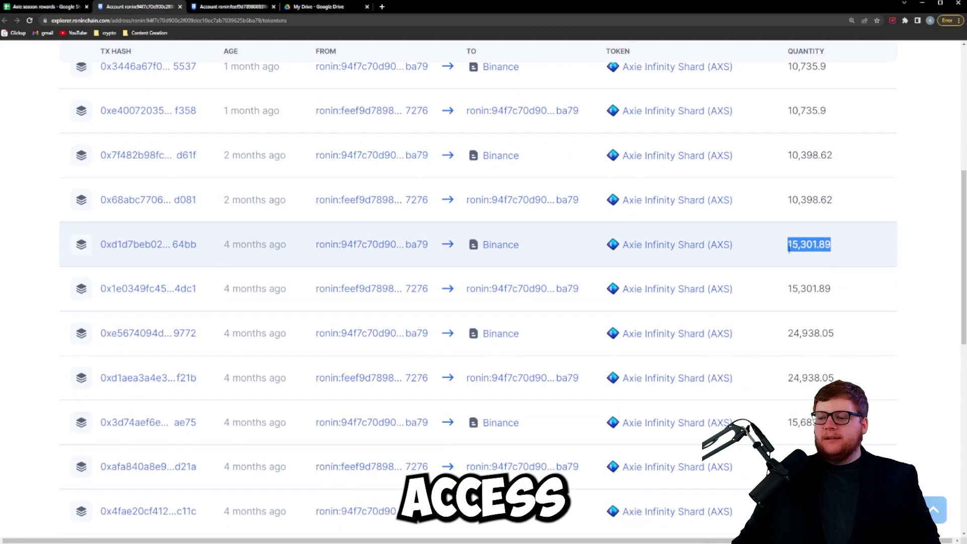
pyautogui.click(890, 243)
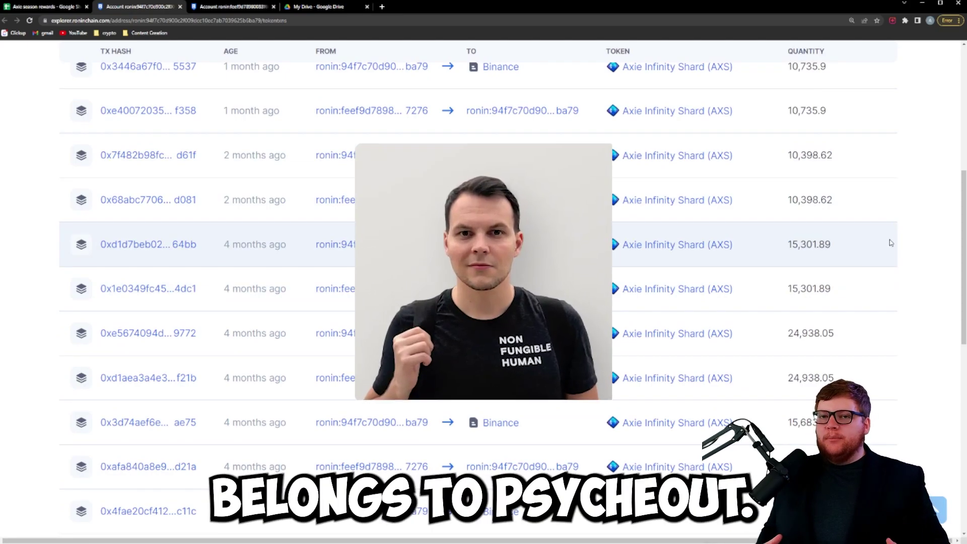
# Scroll through the remaining AXS transfers in the wallet's transfer list
pyautogui.scroll(-3, 850, 280)
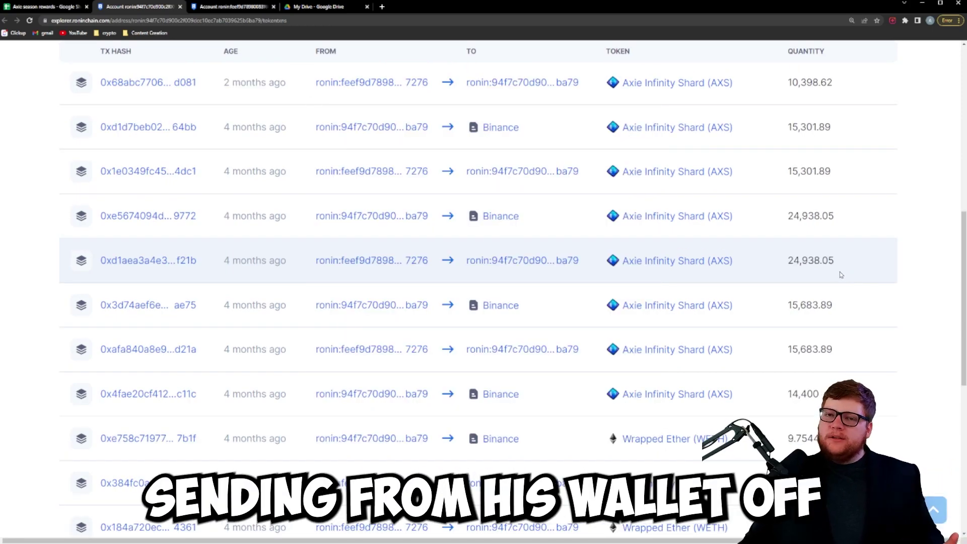
pyautogui.scroll(-3, 851, 281)
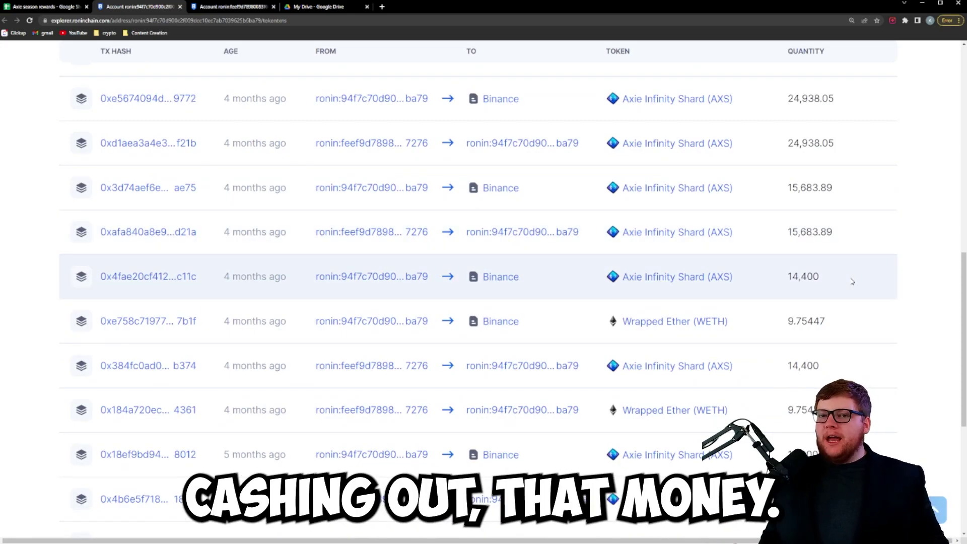
pyautogui.scroll(-2, 852, 282)
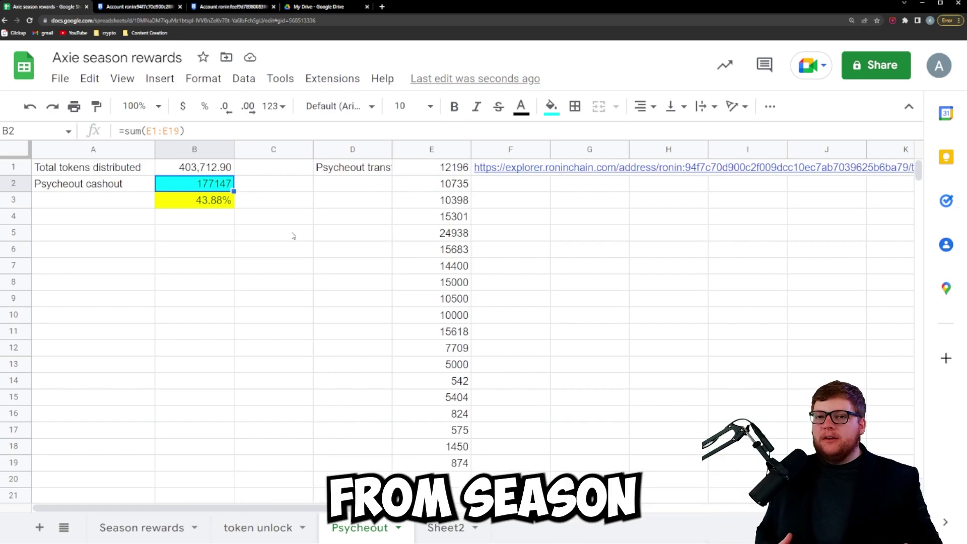
pyautogui.click(827, 249)
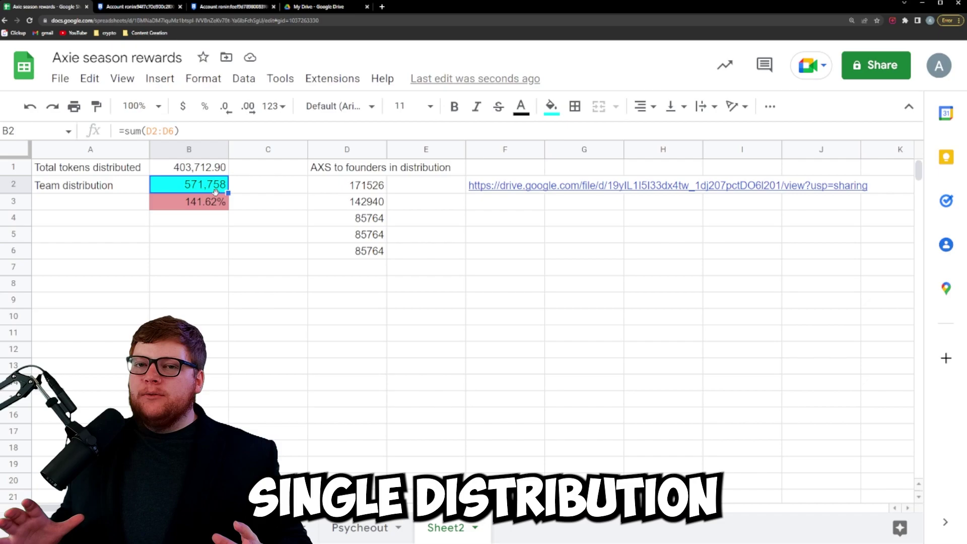
# Show Sheet2's B3 formula =B2/B1, giving the 141.62% founder distribution share
pyautogui.click(237, 212)
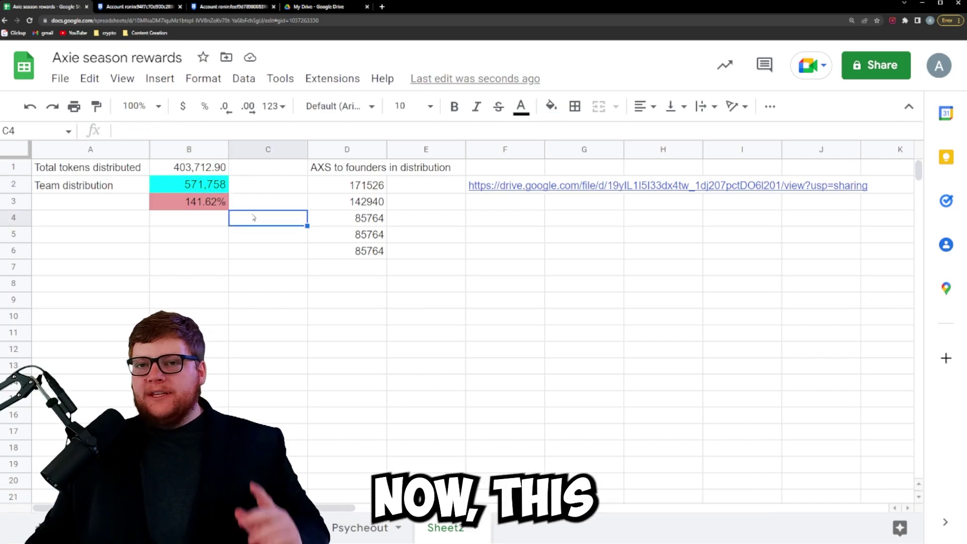
pyautogui.click(183, 209)
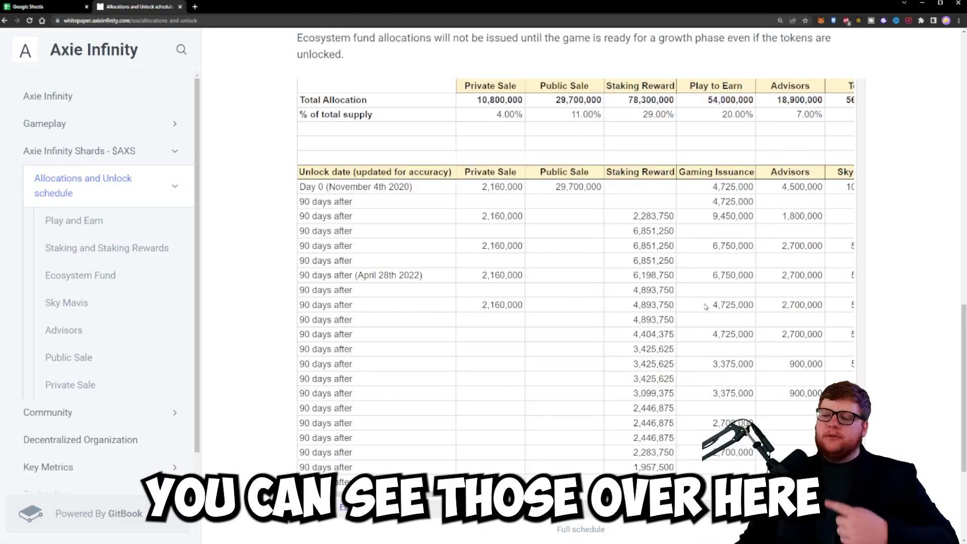
pyautogui.doubleClick(732, 304)
pyautogui.moveTo(736, 339); pyautogui.dragTo(740, 385)
pyautogui.doubleClick(733, 393)
pyautogui.moveTo(712, 425); pyautogui.dragTo(744, 424)
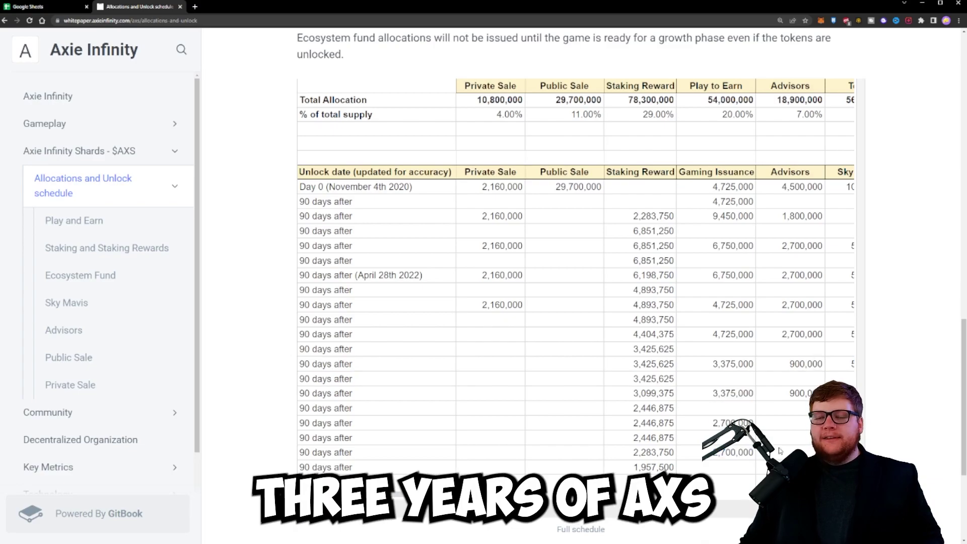